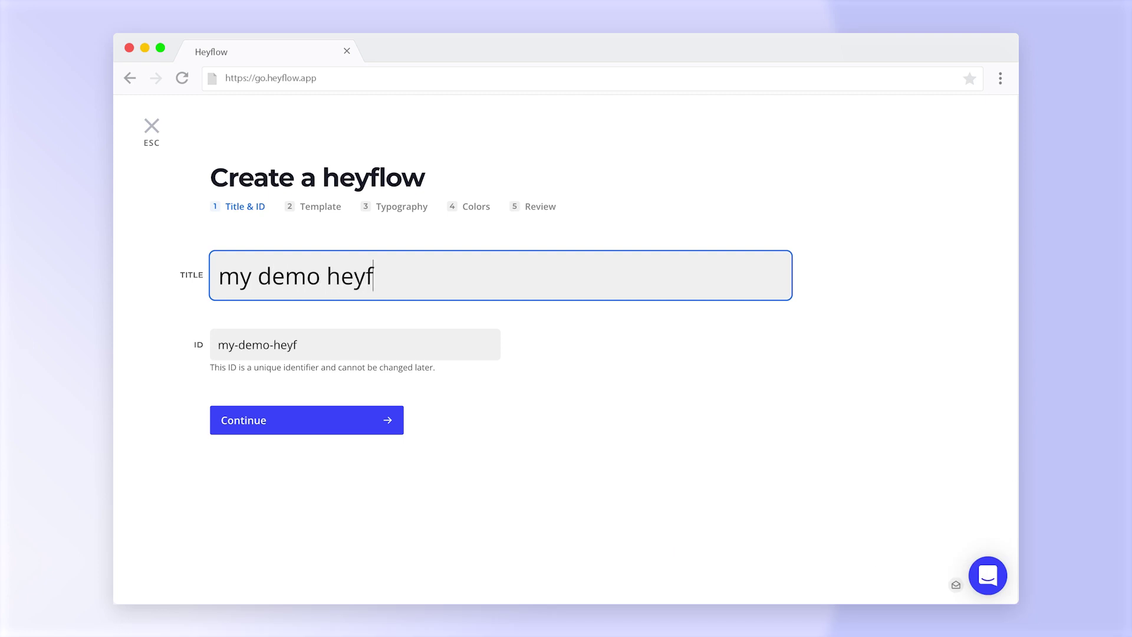
Start from the Recruiting Flow template with Montserrat headings and Source Sans Pro body text.
key("Return")
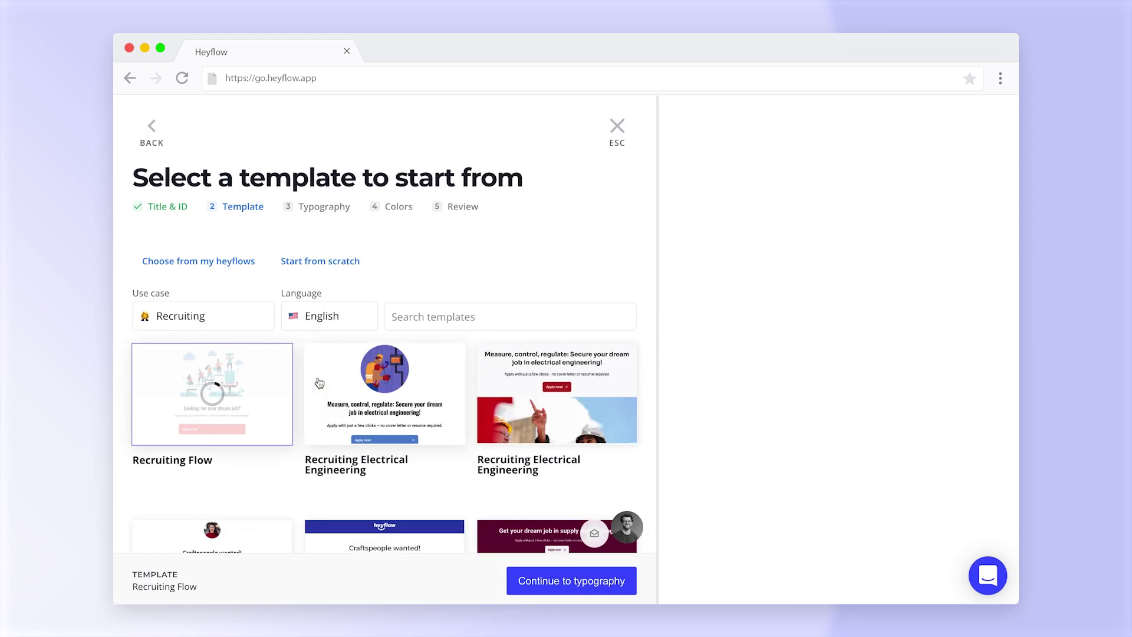
left_click(571, 581)
left_click(265, 300)
type("monts")
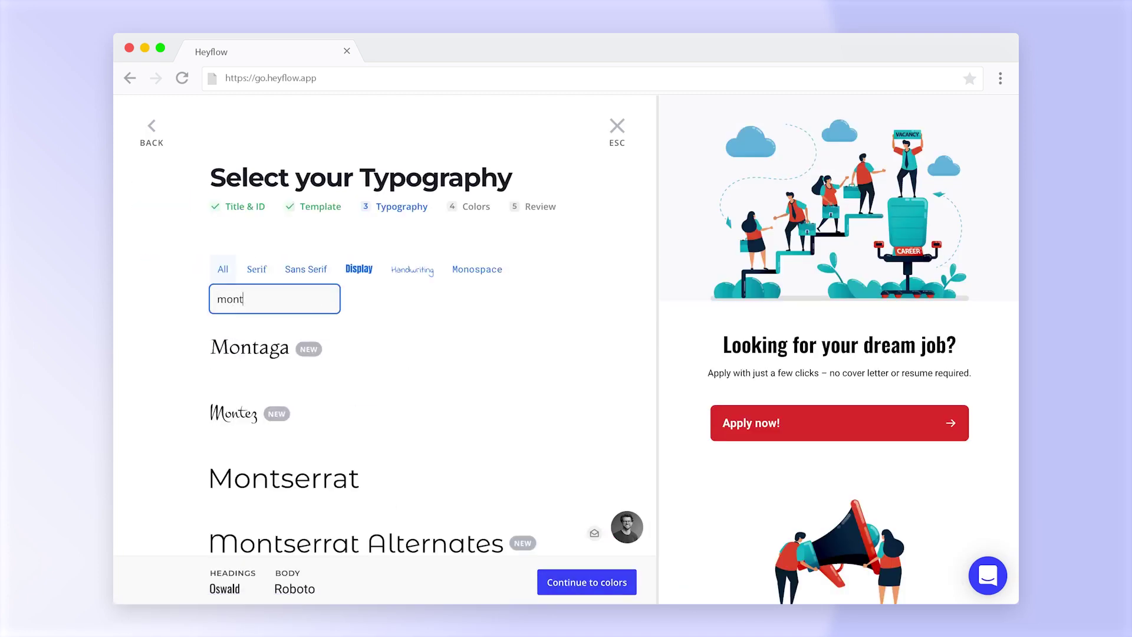
left_click(508, 342)
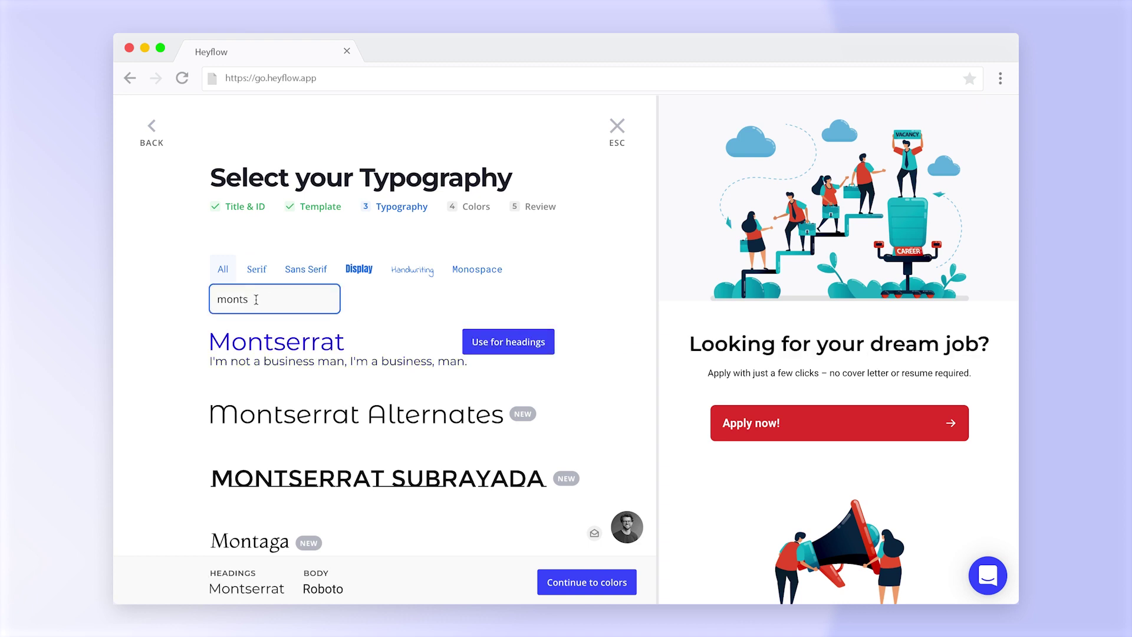
left_click_drag(255, 299, 223, 297)
type("source sans")
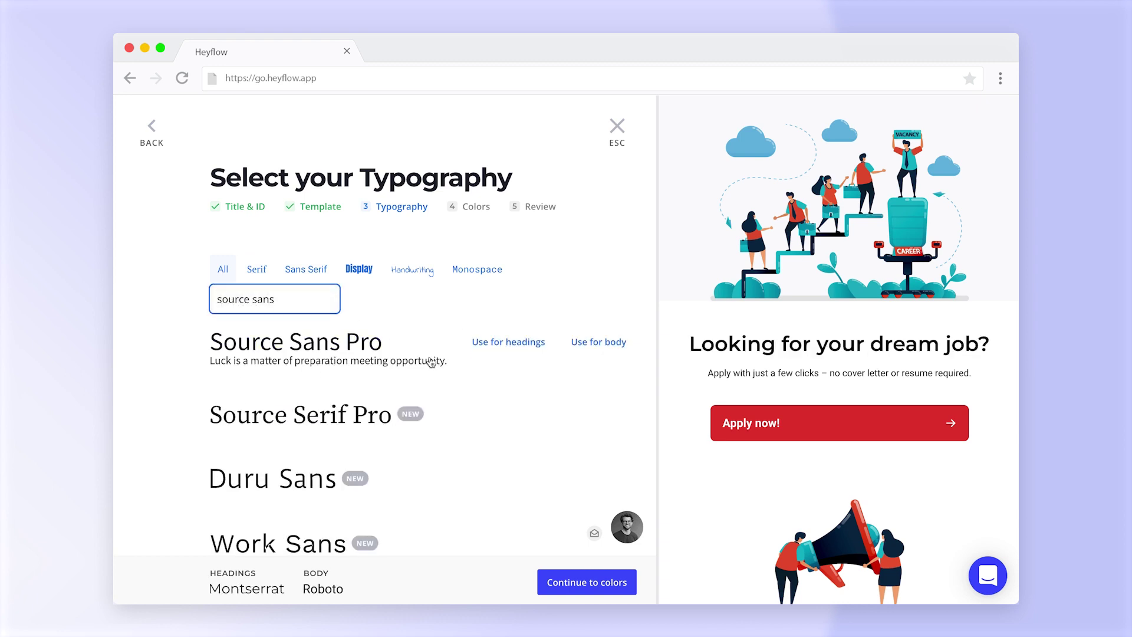
left_click(599, 342)
Set the flow's primary colour to #4050FF.
left_click(587, 583)
left_click(246, 314)
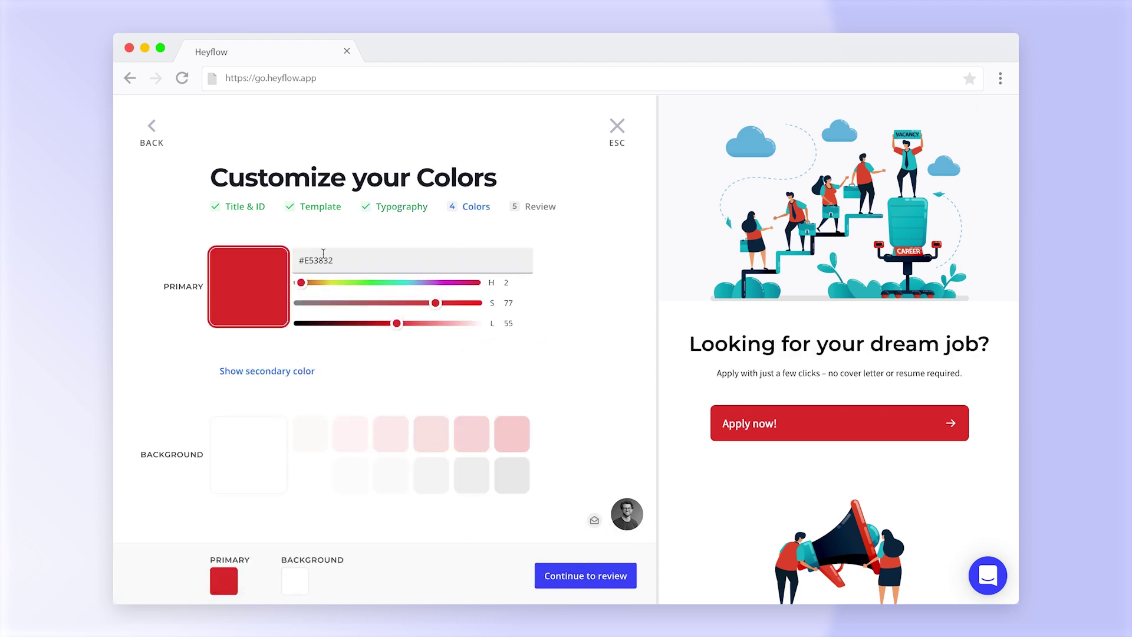
double_click(332, 261)
type("4050FF")
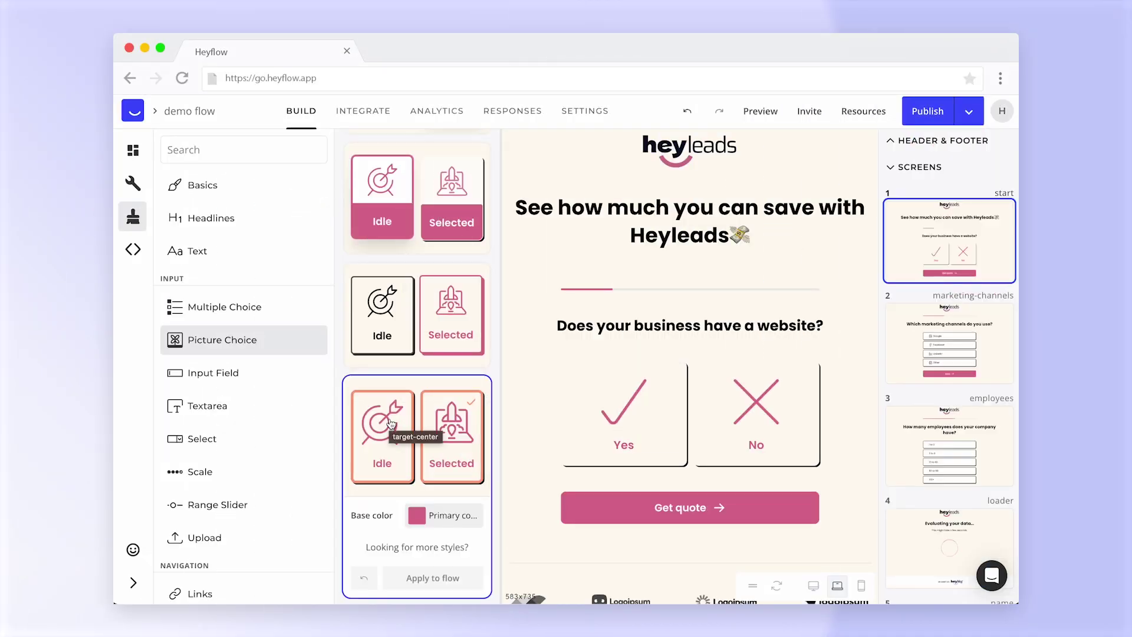
Try picture-choice style presets, pick the all-pink one and recolour presets with the orange theme colour.
left_click(382, 321)
left_click(393, 219)
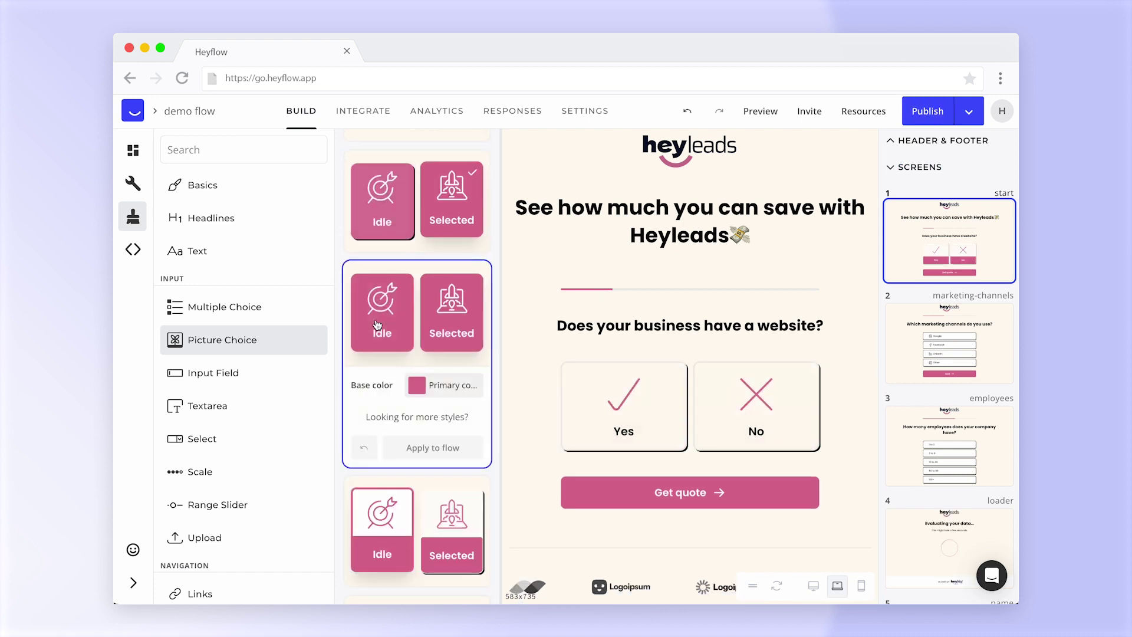
left_click(452, 224)
left_click(444, 270)
left_click(450, 528)
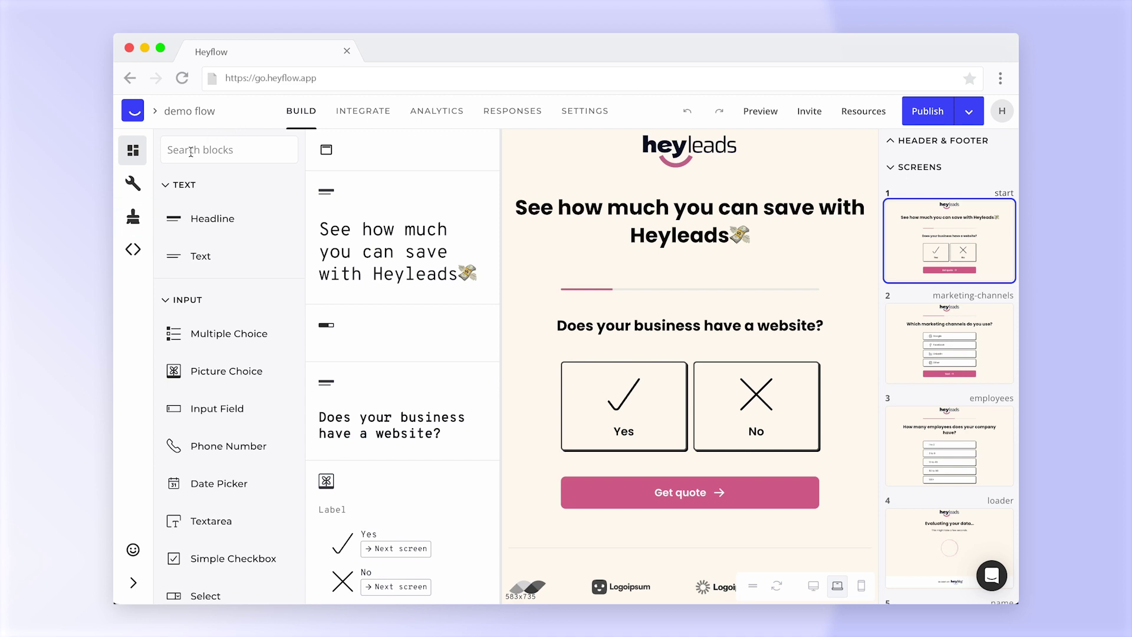
Open the flow's basic design settings and inspect the primary colour picker.
left_click(140, 219)
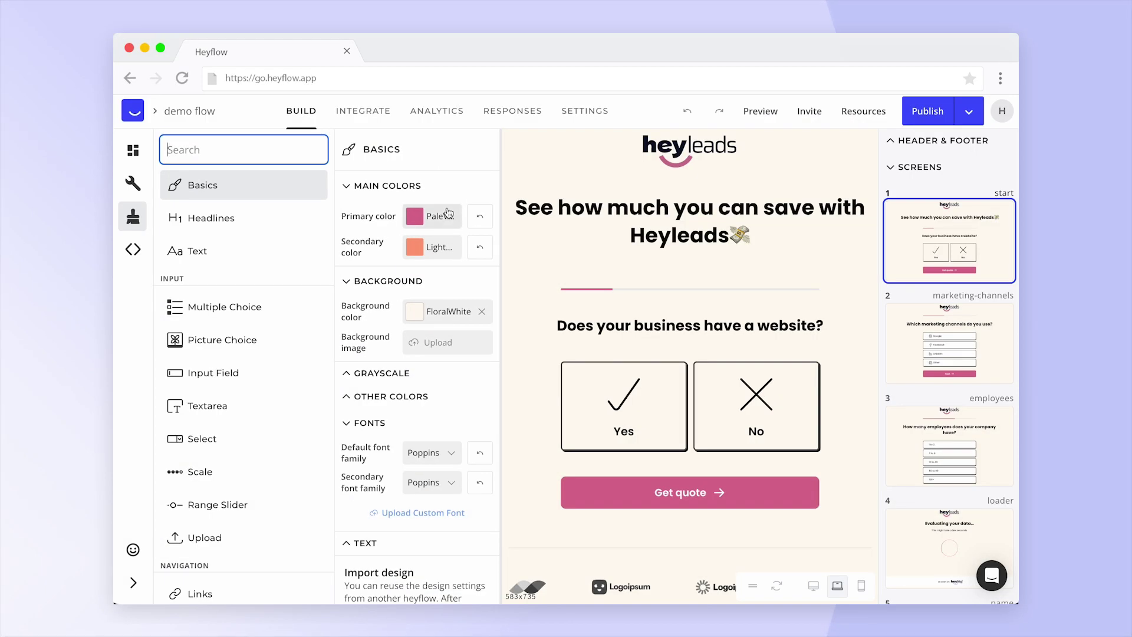
left_click(449, 214)
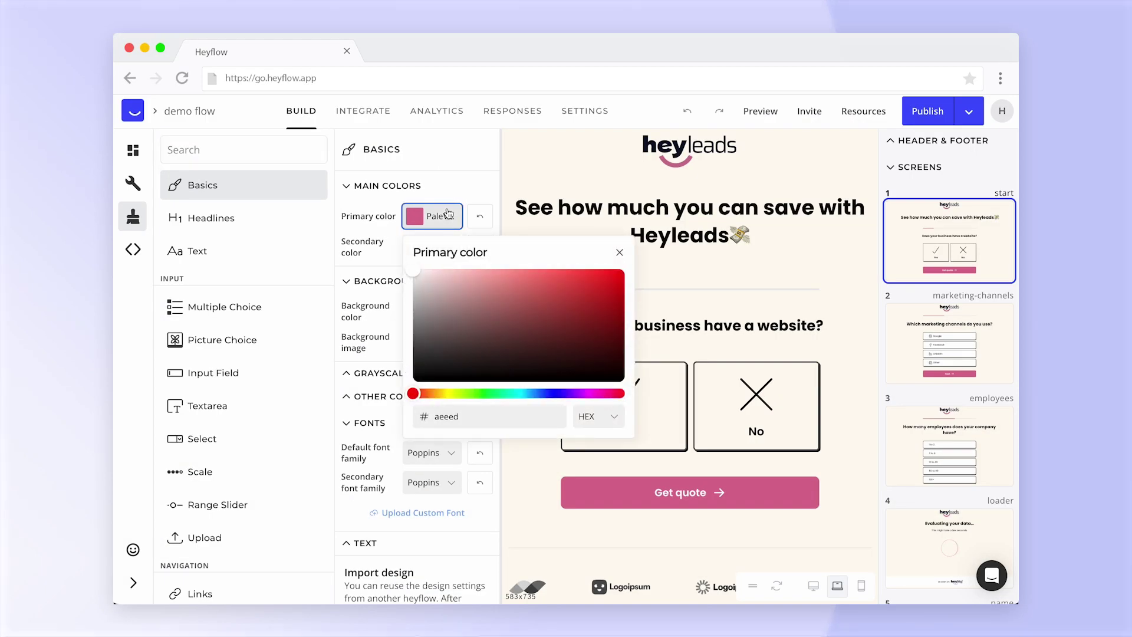
left_click(448, 213)
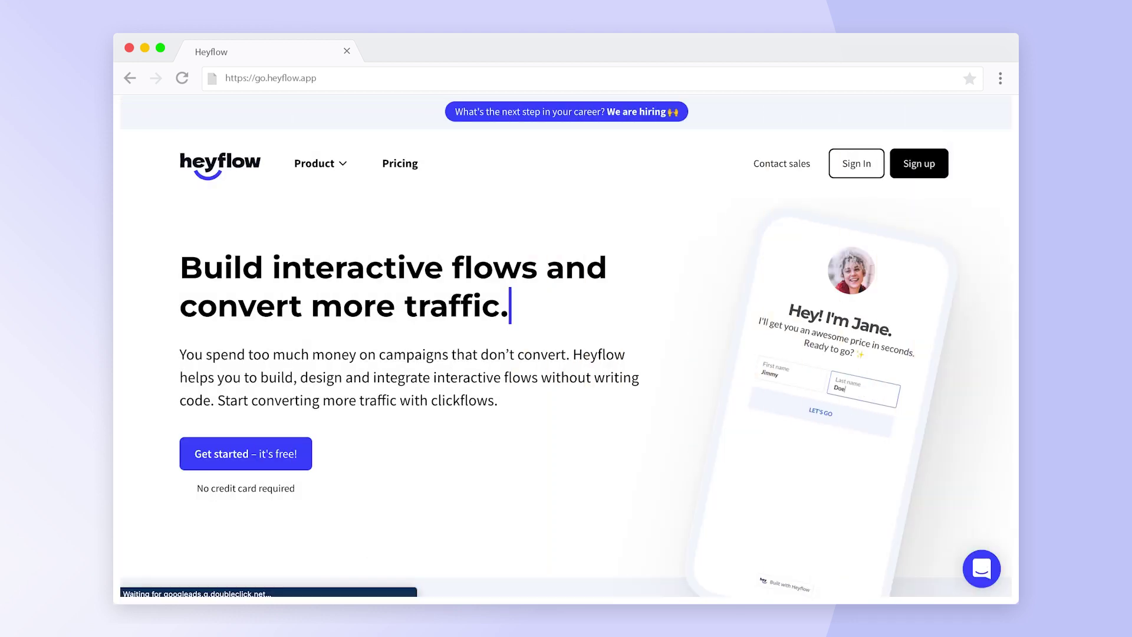
key("BackSpace")
key("BackSpace")
key("BackSpace")
key("BackSpace")
key("BackSpace")
key("BackSpace")
key("BackSpace")
key("BackSpace")
Review heyflow.com's colours, image assets and fonts in CSS Peeper, scrolling down the page.
type("sales.")
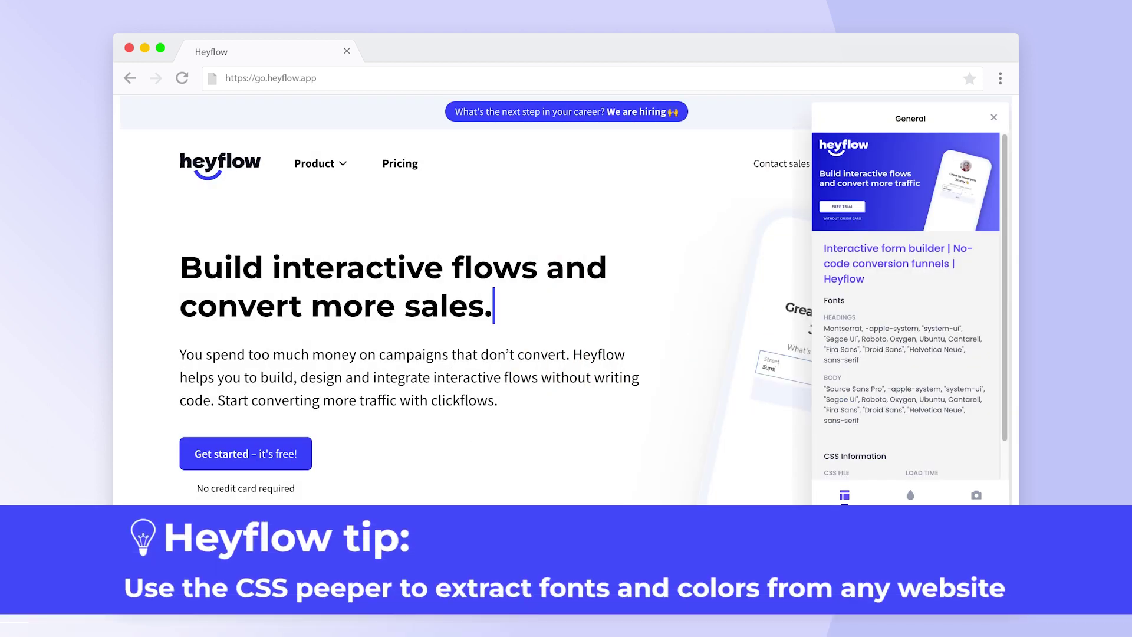
left_click(910, 496)
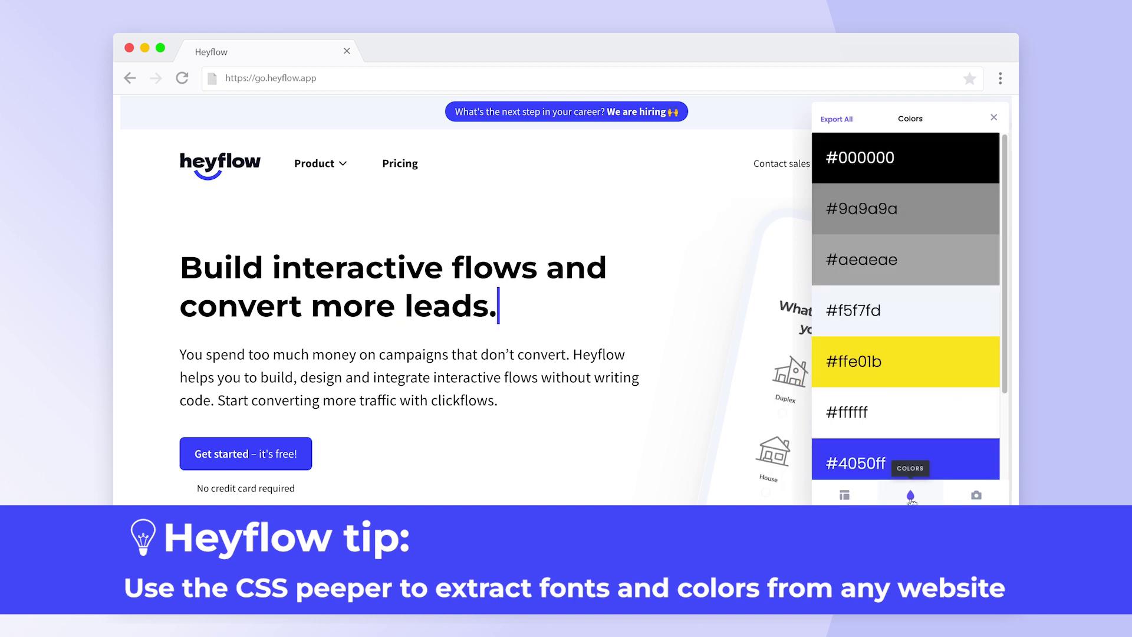
left_click(983, 498)
left_click(910, 495)
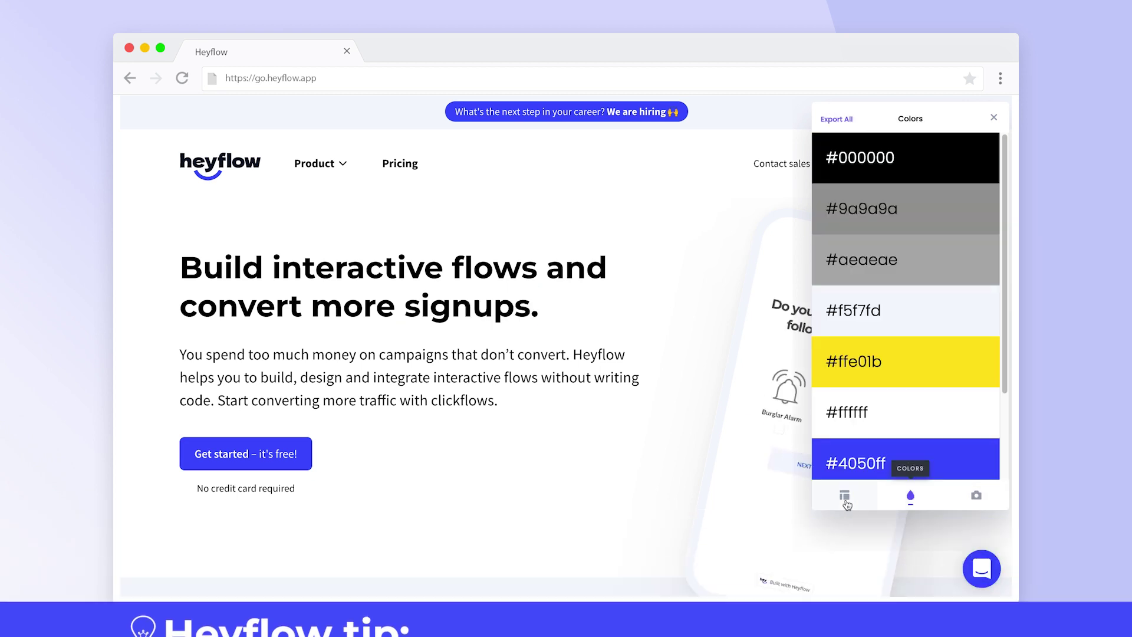
left_click(845, 495)
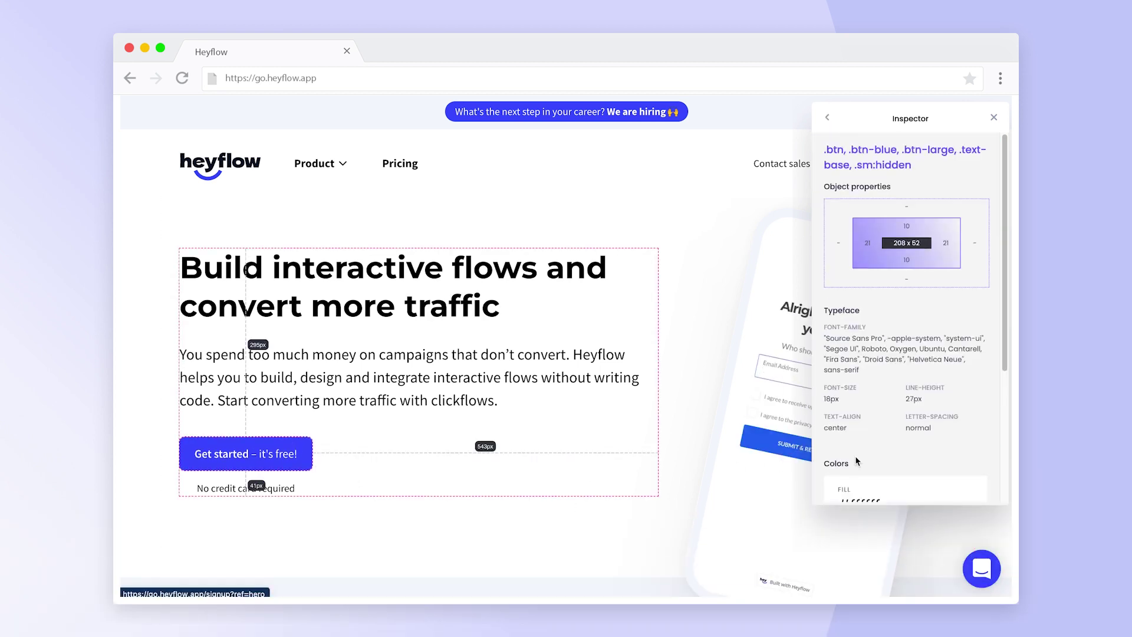
scroll(978, 420, "down", 1)
scroll(978, 420, "down", 3)
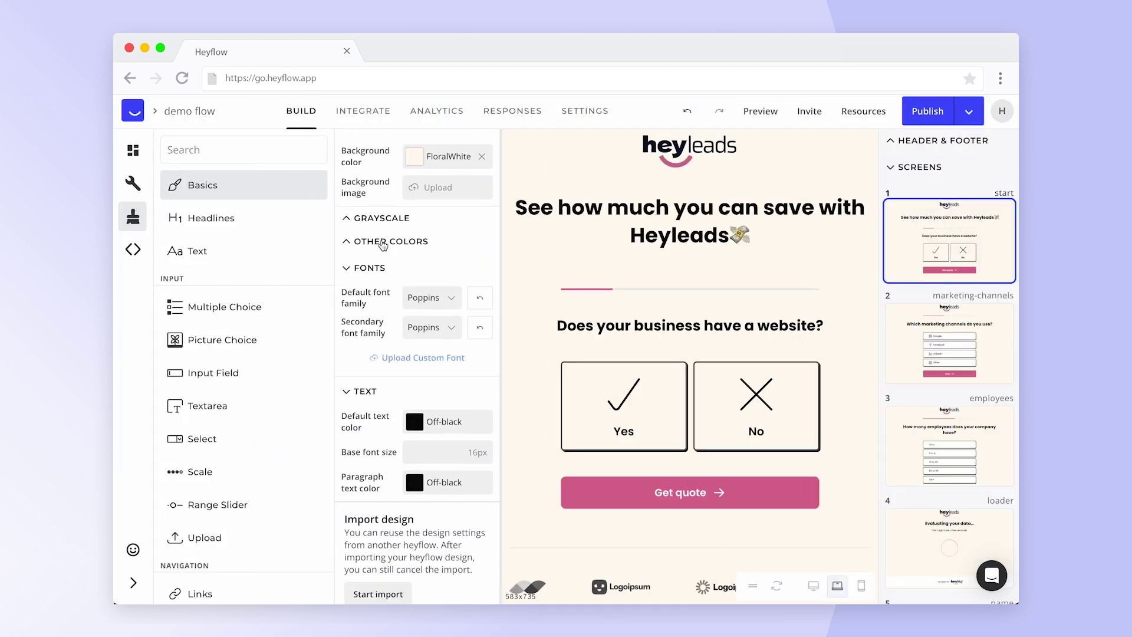
scroll(382, 246, "down", 1)
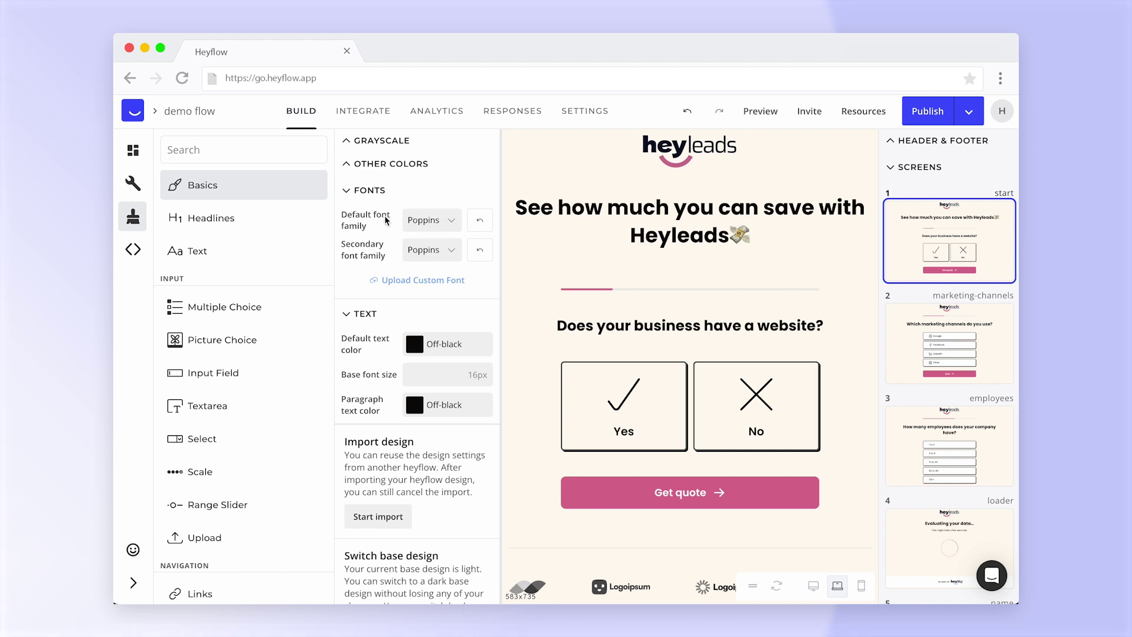
Set the secondary font to Prata and keep Poppins as the default font.
left_click(439, 246)
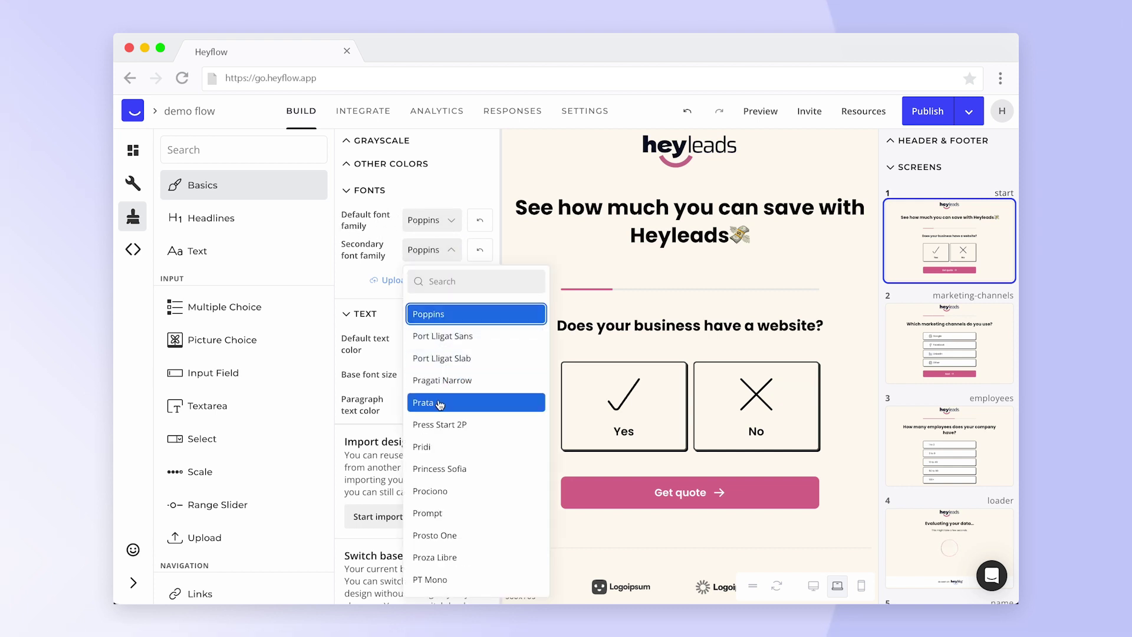
left_click(440, 406)
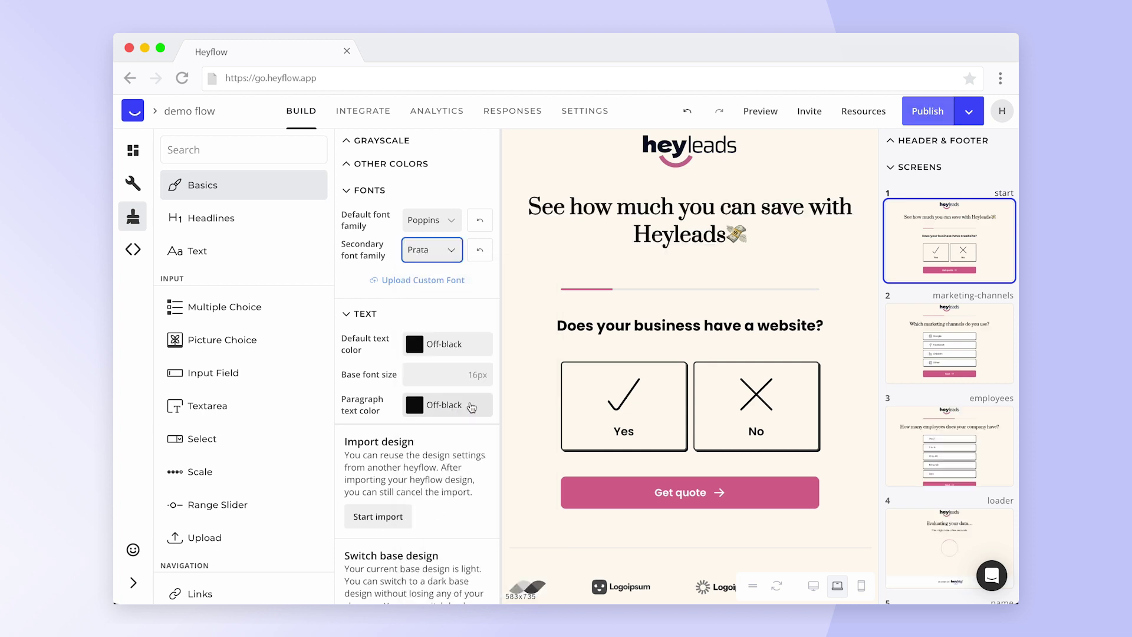
left_click(448, 220)
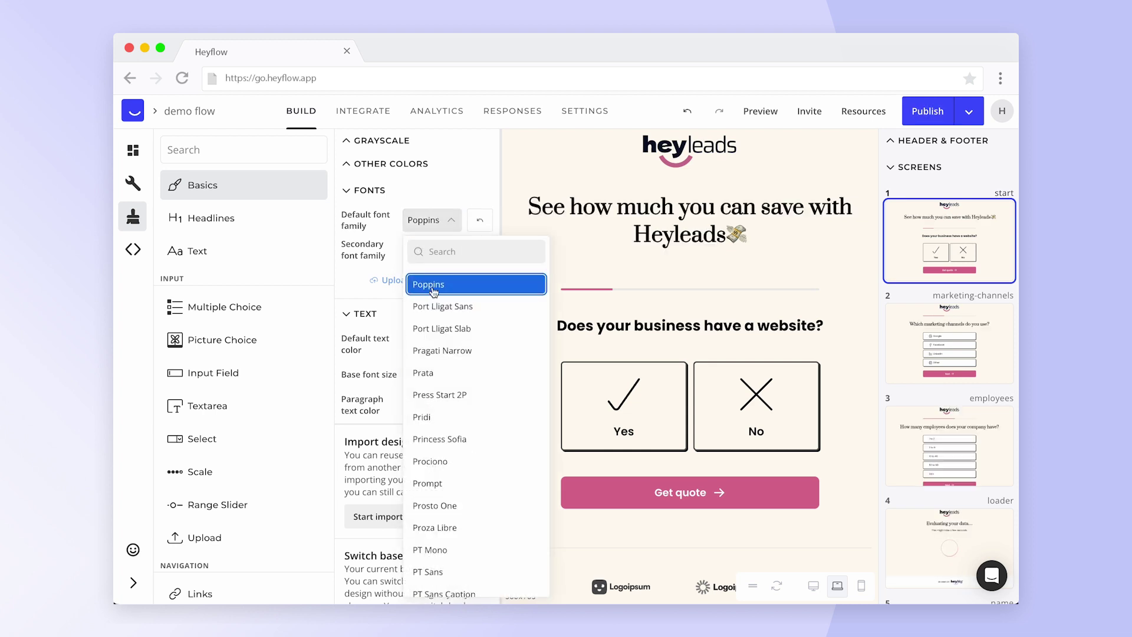
scroll(463, 359, "down", 5)
scroll(463, 359, "down", 3)
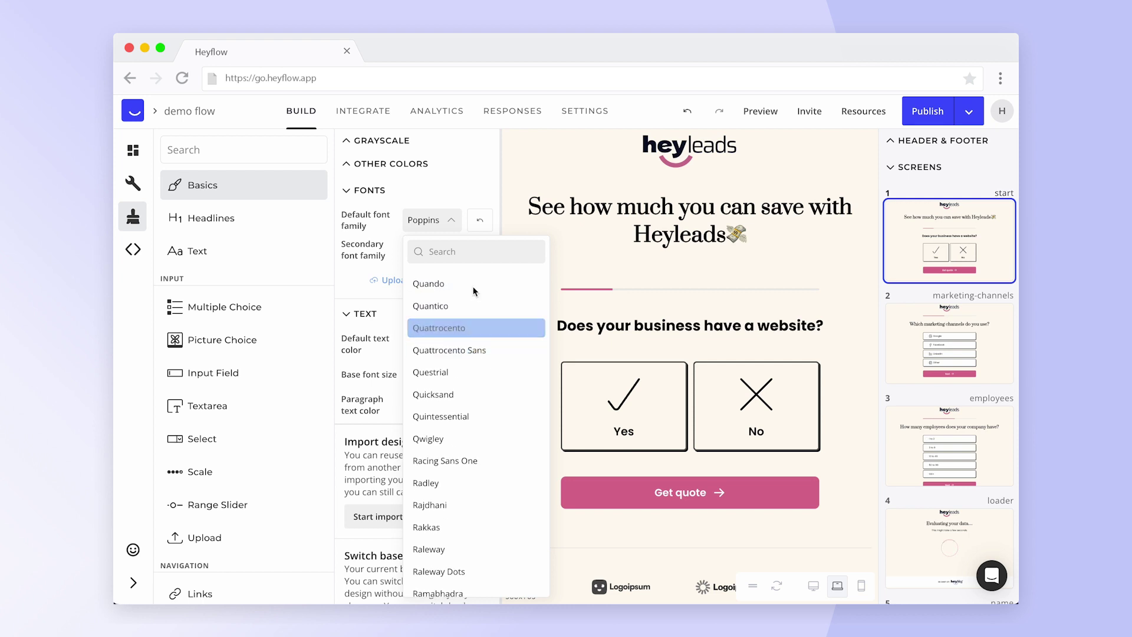
left_click(451, 223)
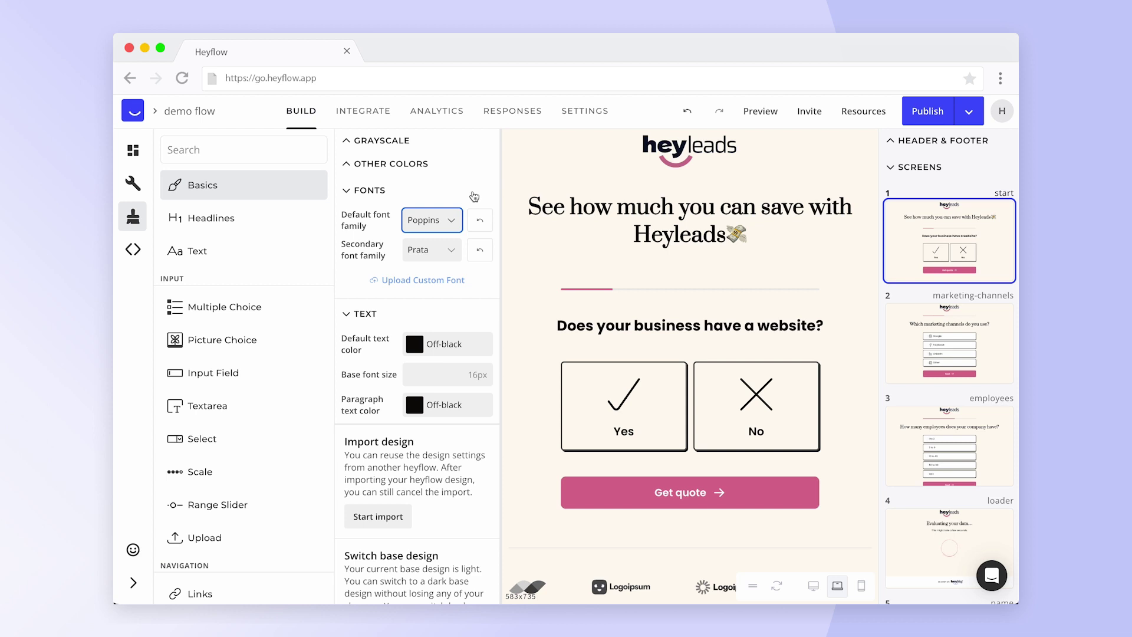
Review the headline and text style settings, then bring up the picture choice presets.
left_click(266, 221)
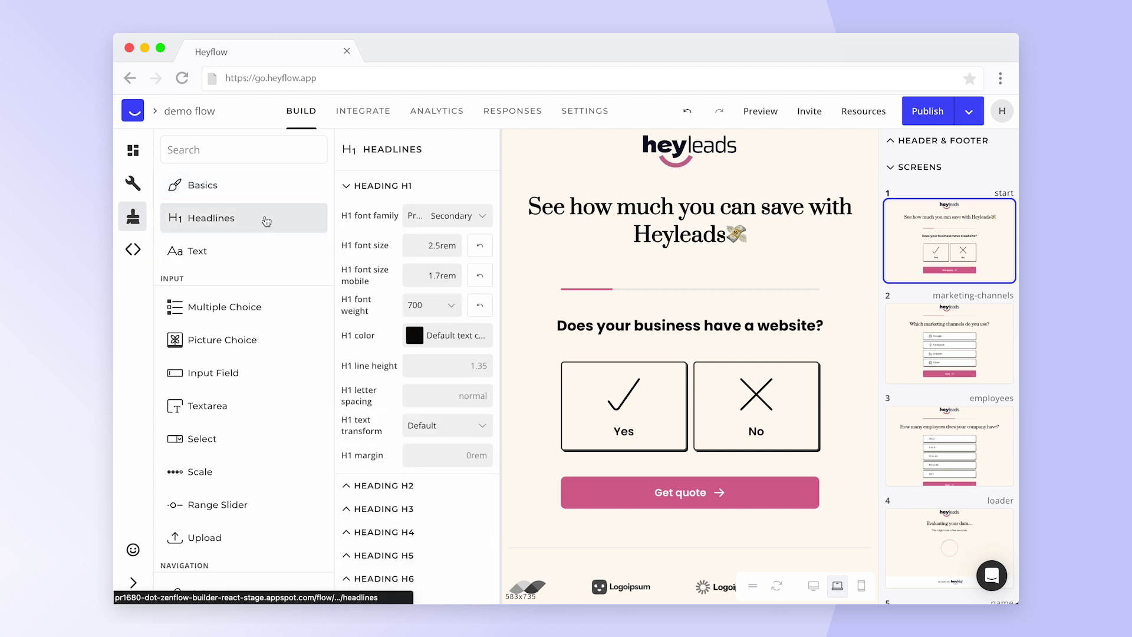
left_click(276, 255)
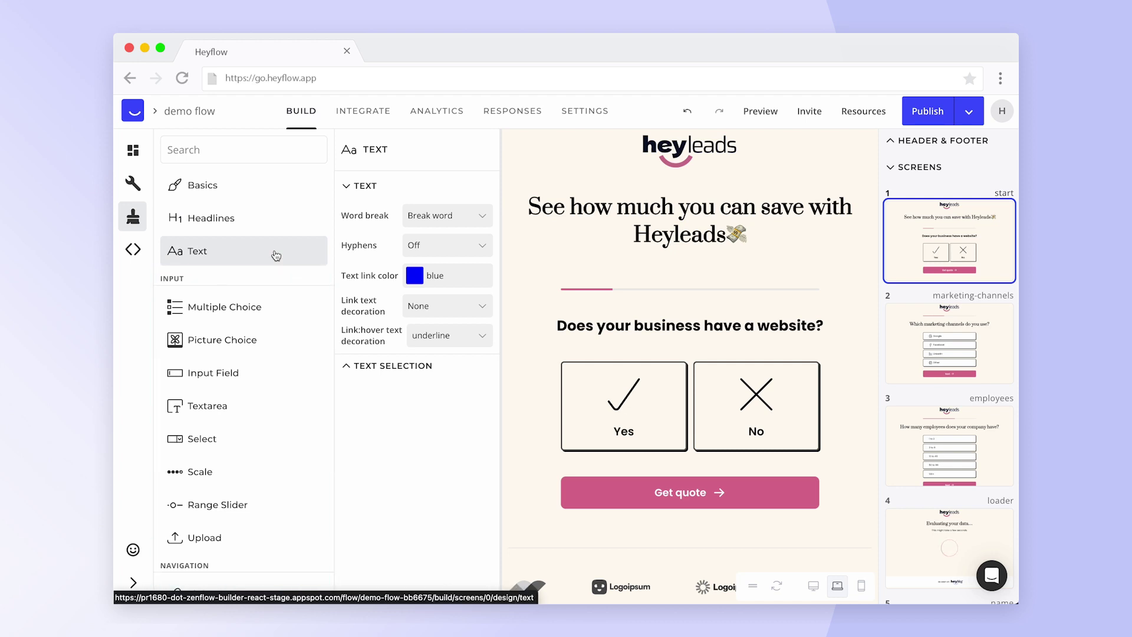
left_click(288, 346)
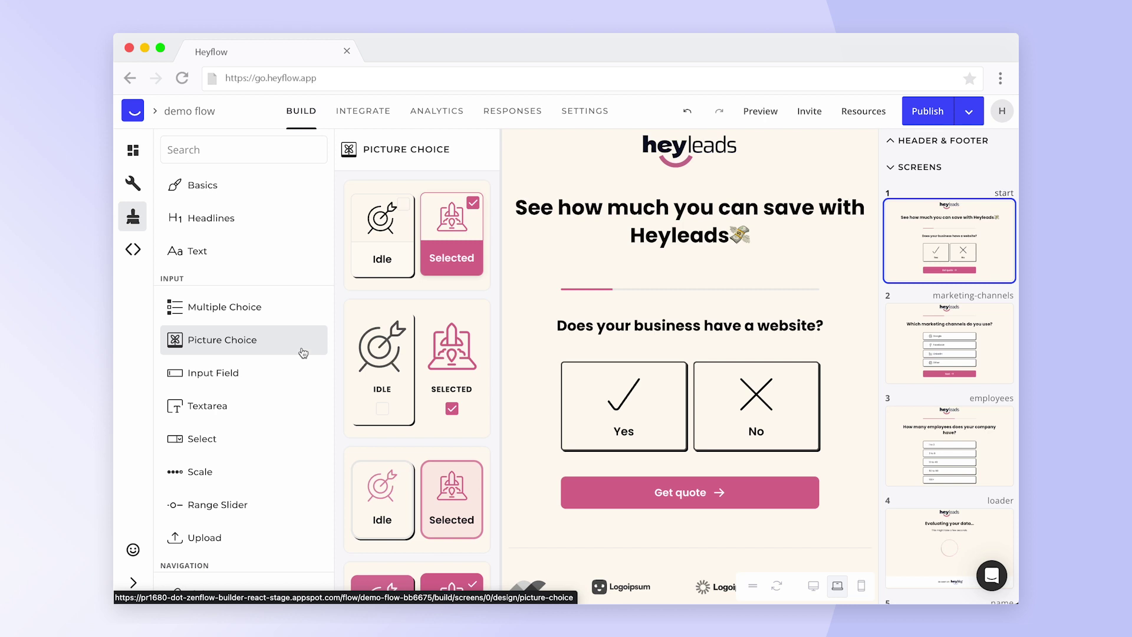
Preview several picture choice presets and choose the solid pink one.
left_click(435, 278)
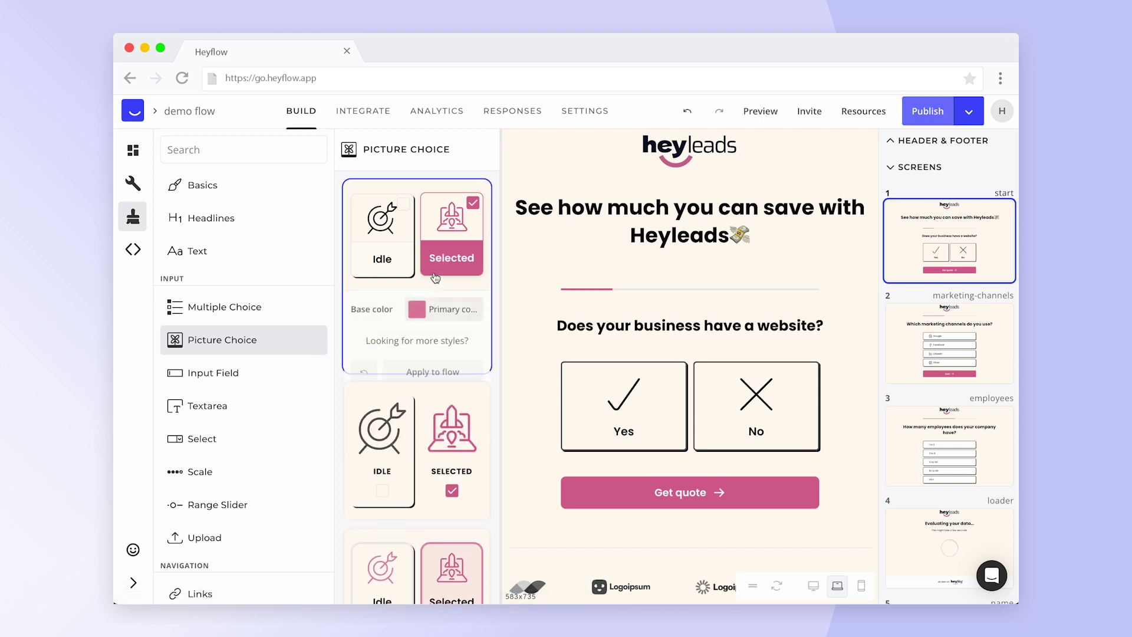
scroll(436, 353, "down", 3)
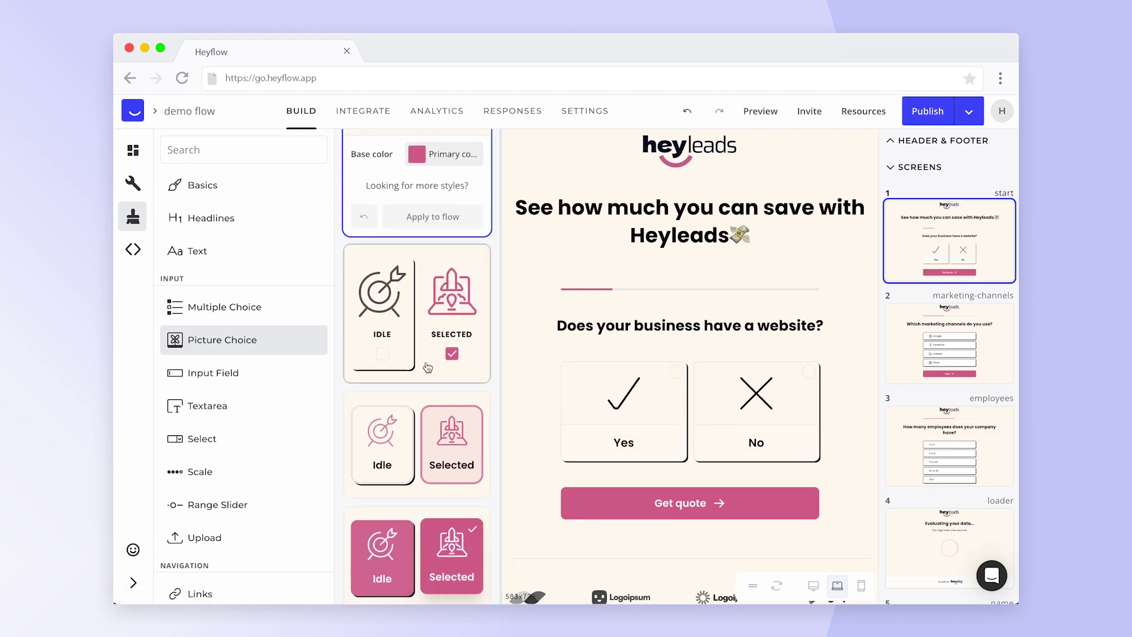
left_click(406, 437)
scroll(423, 424, "down", 3)
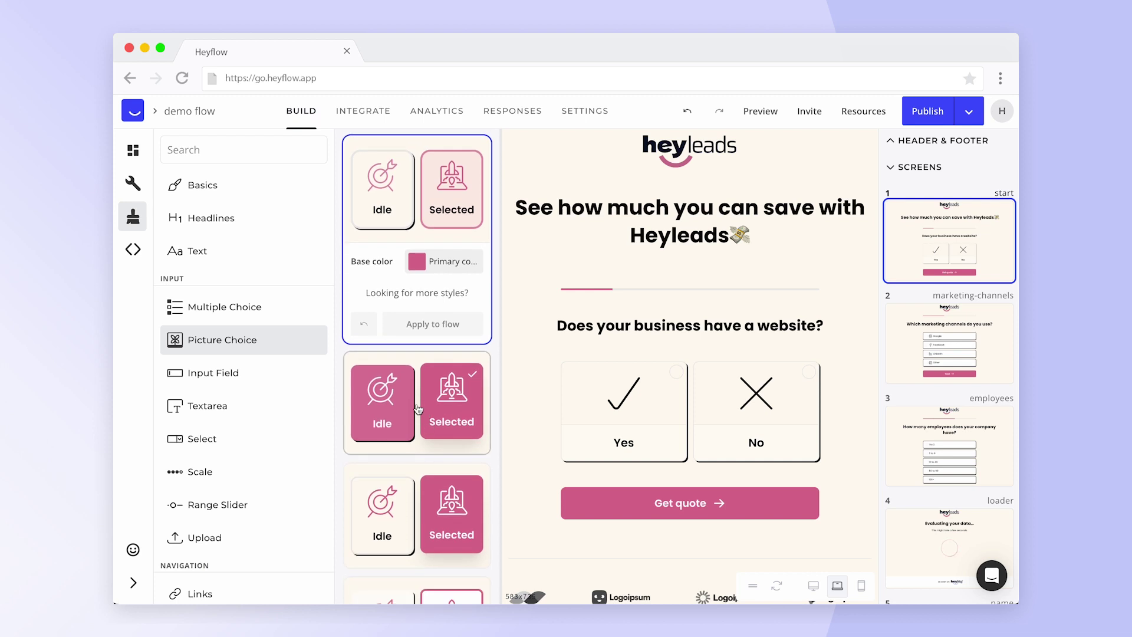
left_click(418, 408)
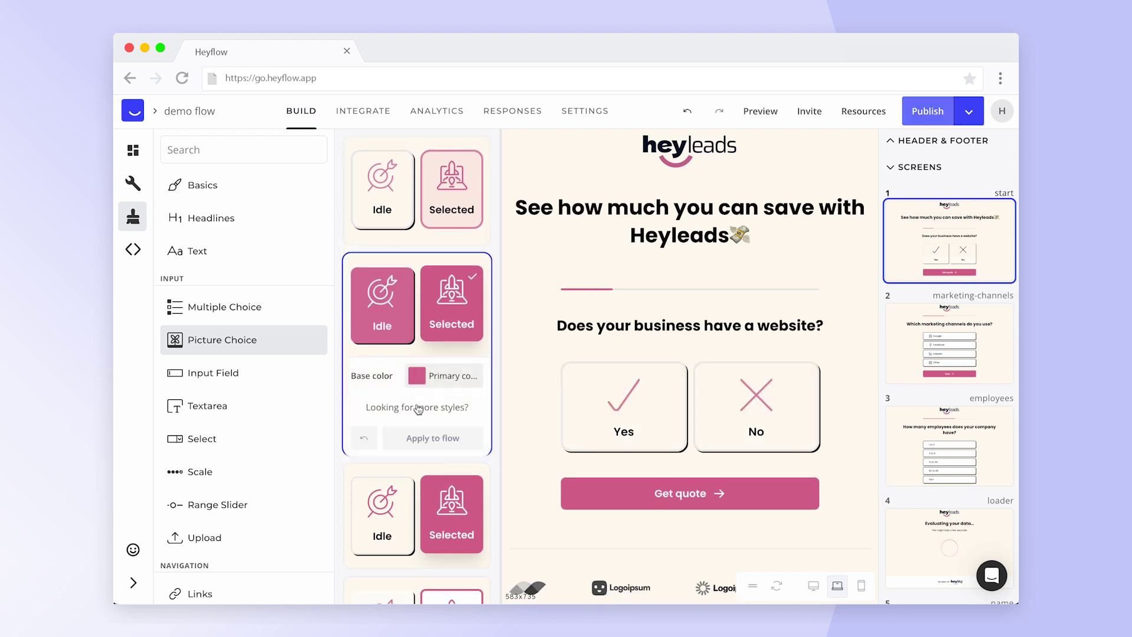
Check the preset's base colour, then switch the editor to Expert mode.
left_click(466, 374)
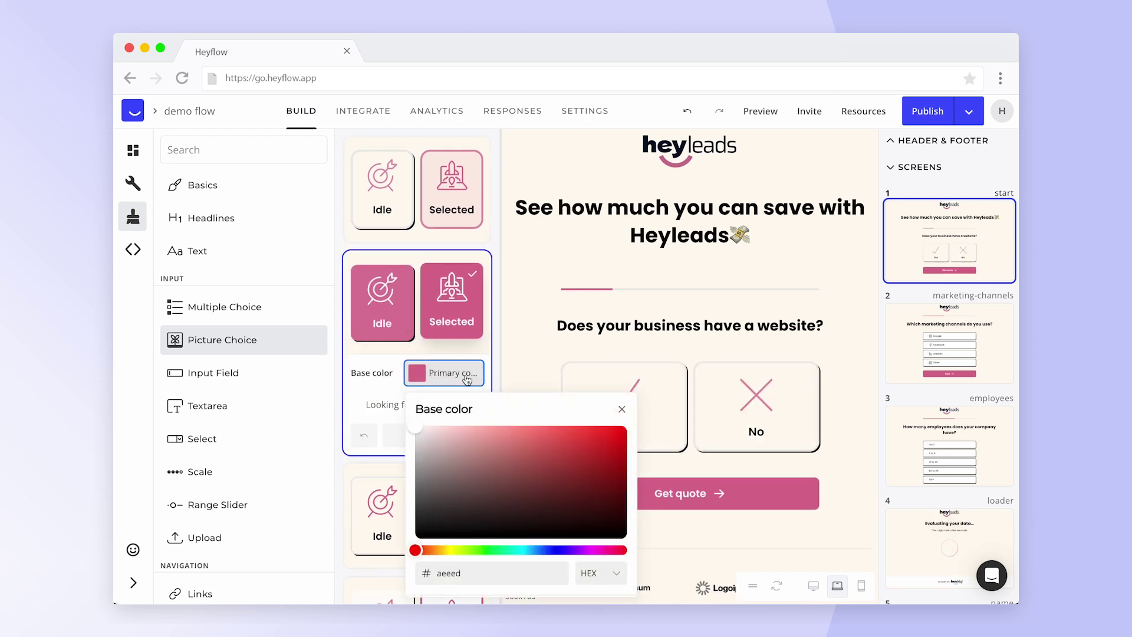
left_click(466, 379)
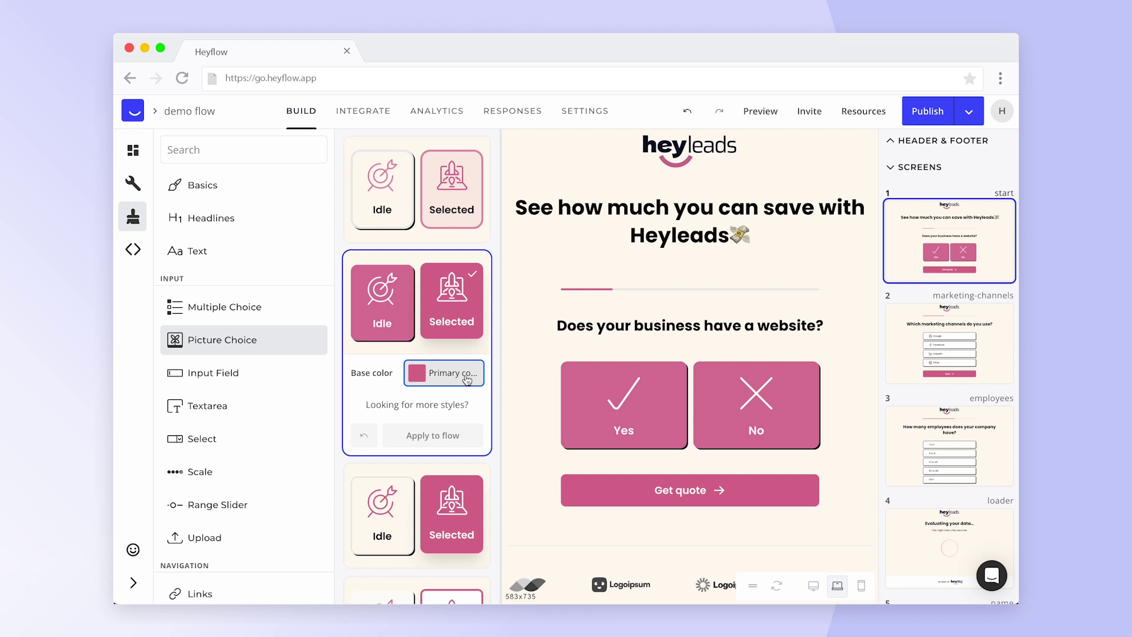
left_click(133, 550)
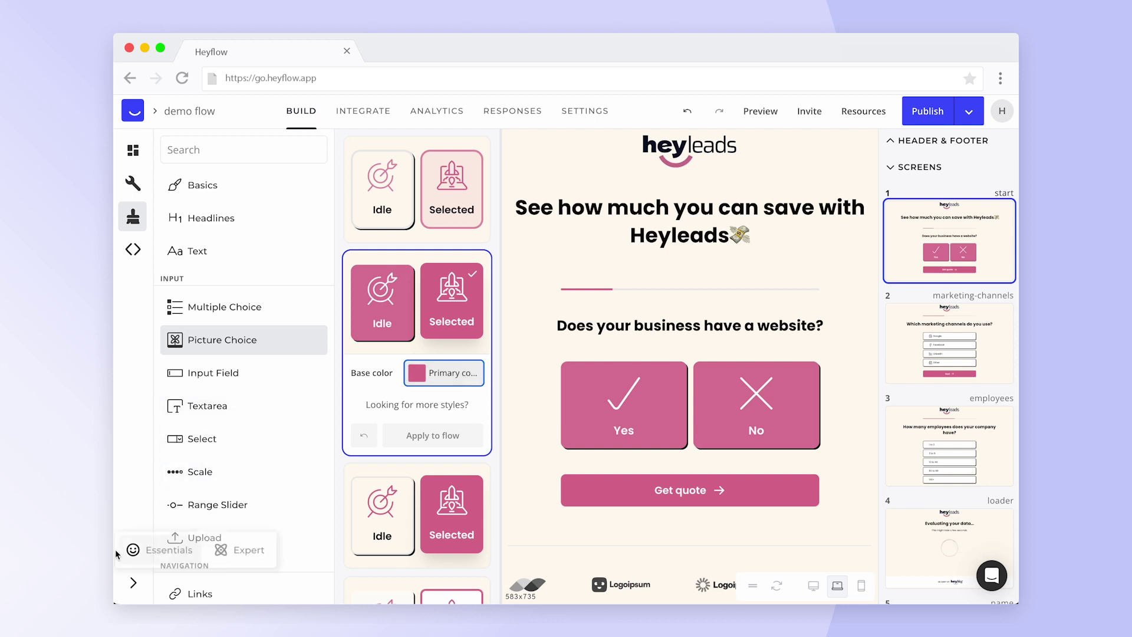
left_click(240, 551)
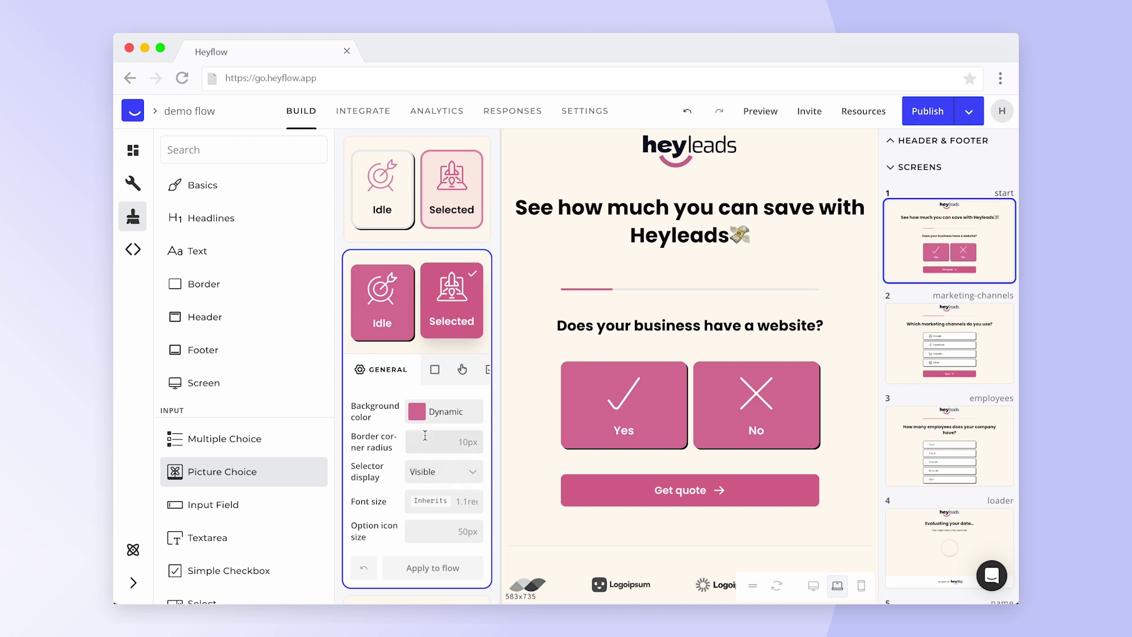
Step through the picture choice's Idle, Hover and Active state colour settings.
left_click(435, 377)
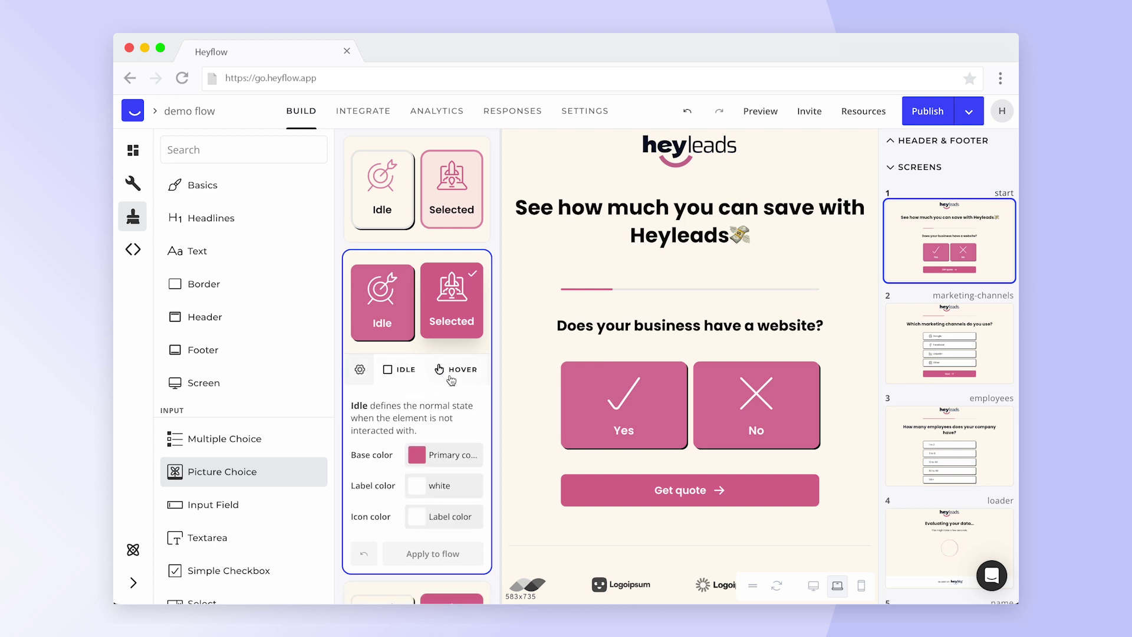
left_click(452, 372)
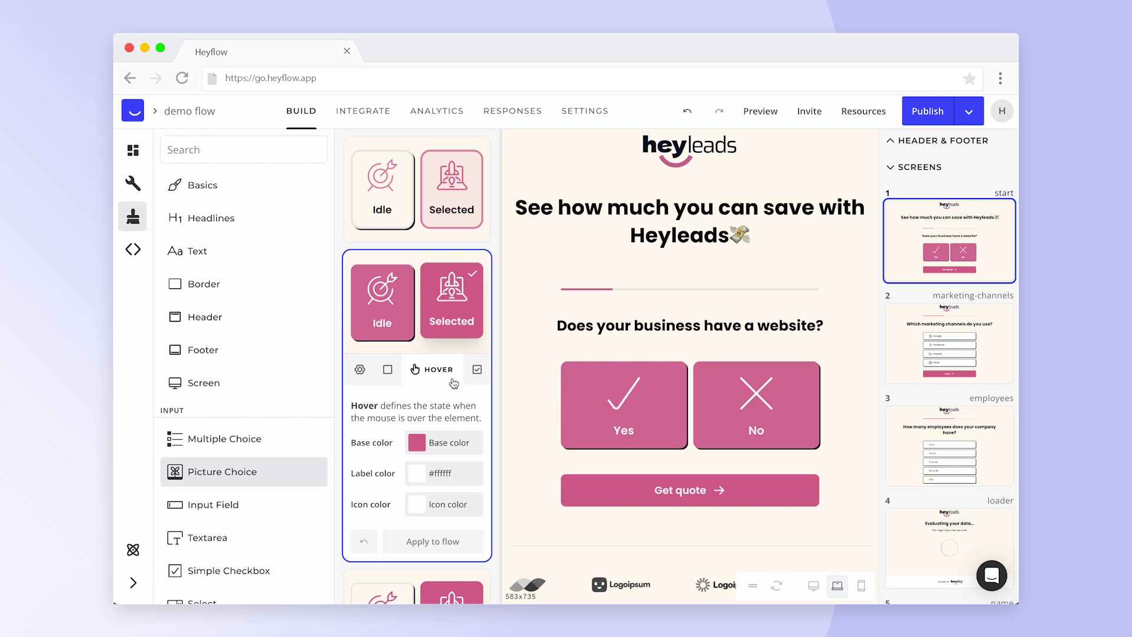
left_click(472, 377)
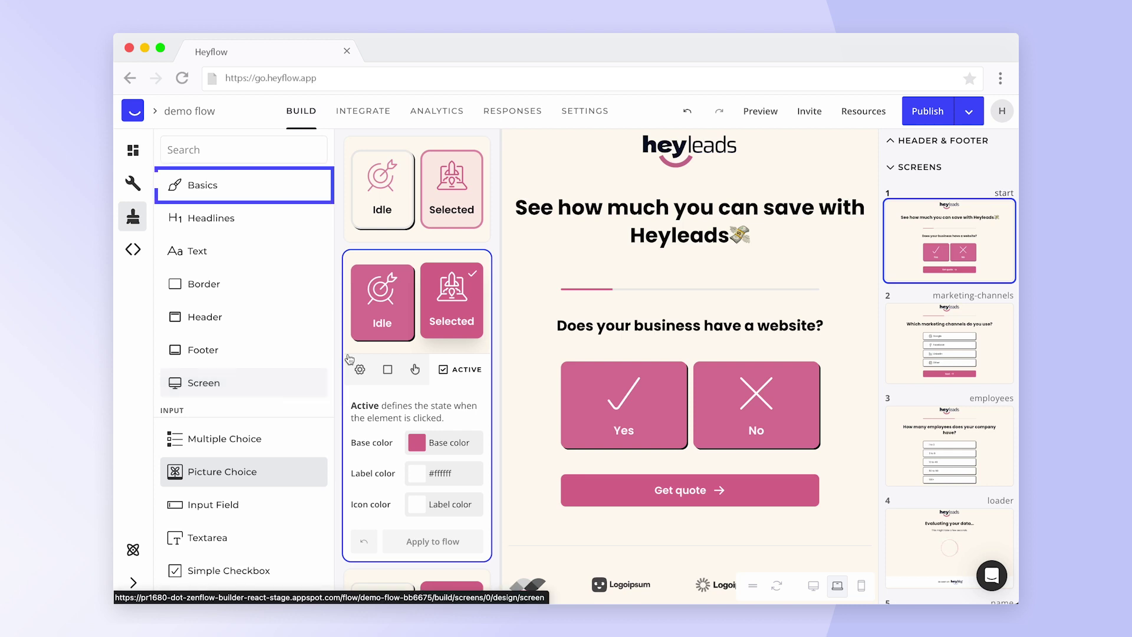
Return to Basics, then show the Videos list on Heyflow's YouTube channel.
left_click(319, 184)
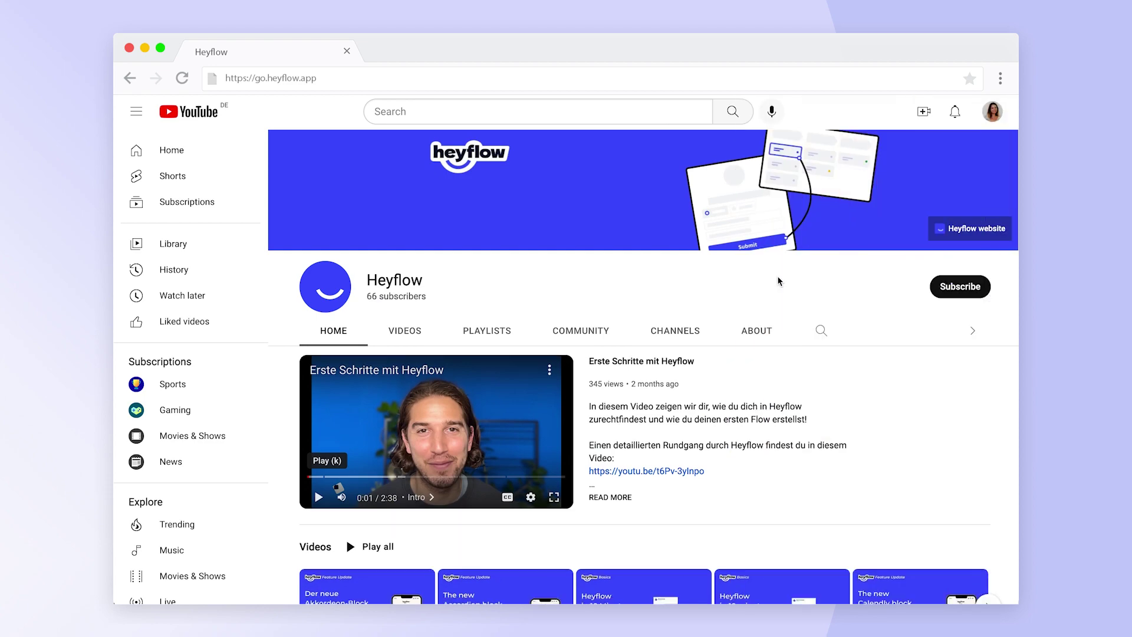
scroll(780, 281, "down", 3)
scroll(780, 281, "down", 12)
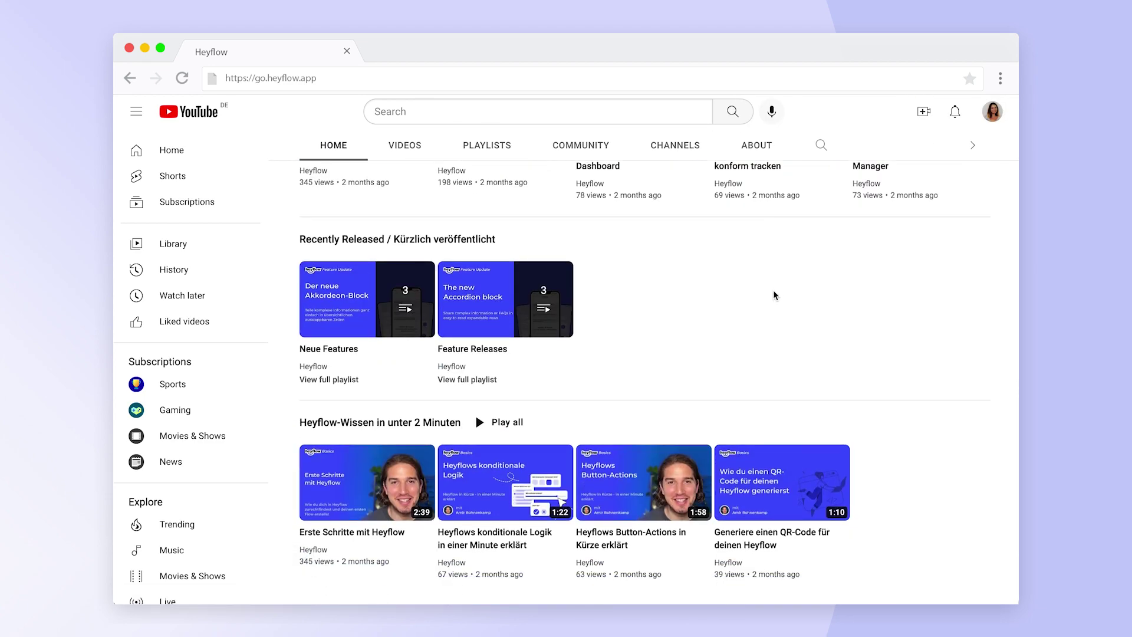
left_click(405, 145)
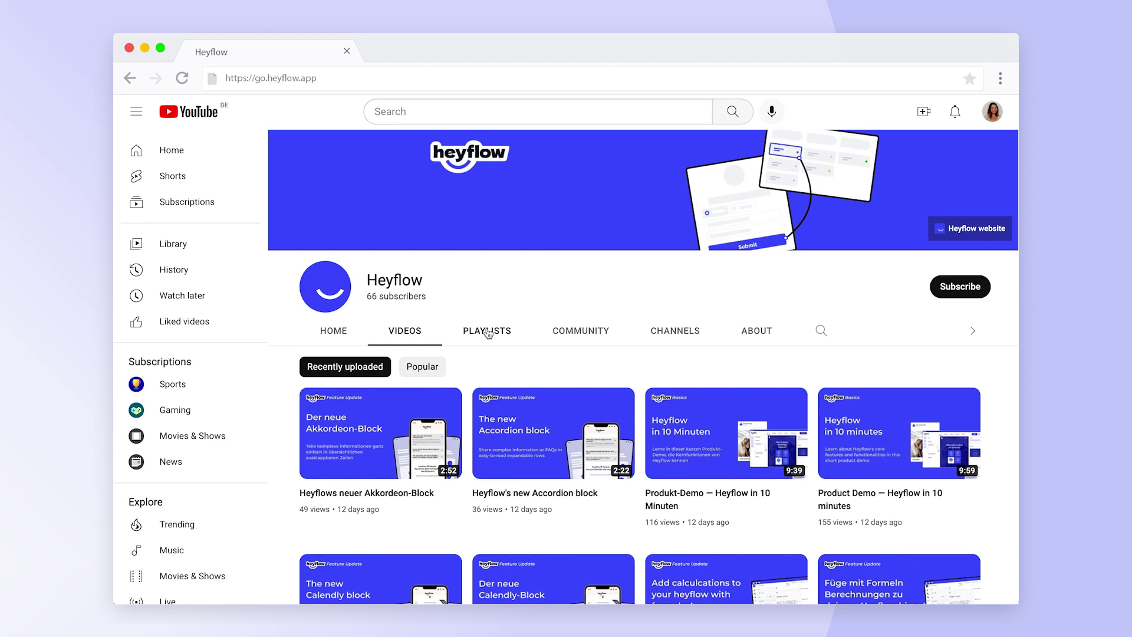